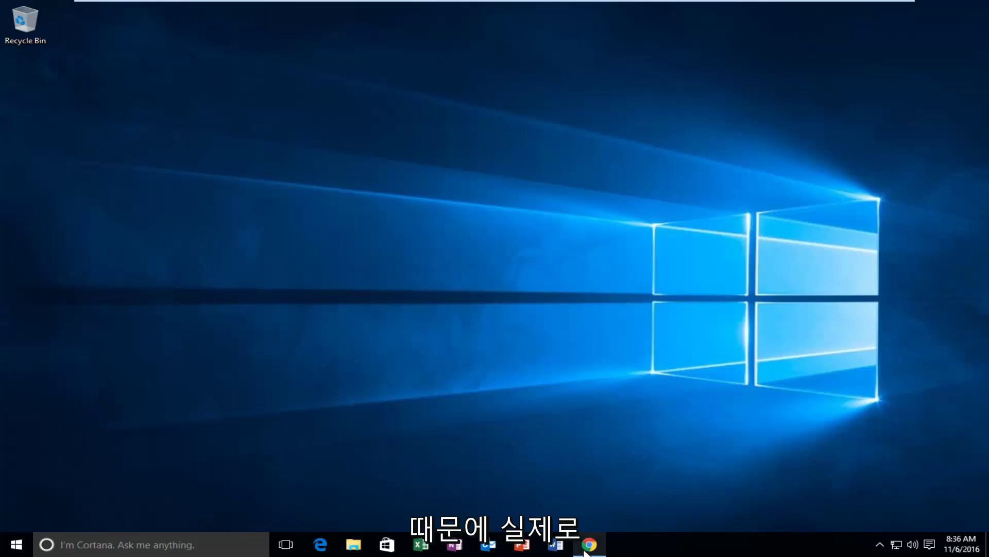
- Load digitalvolcano.co.uk/duplicatecleaner.html and scroll through the Duplicate Cleaner product page
{"action": "type", "text": "https://www.digitalvolcano.co.uk/duplicatecleaner.html"}
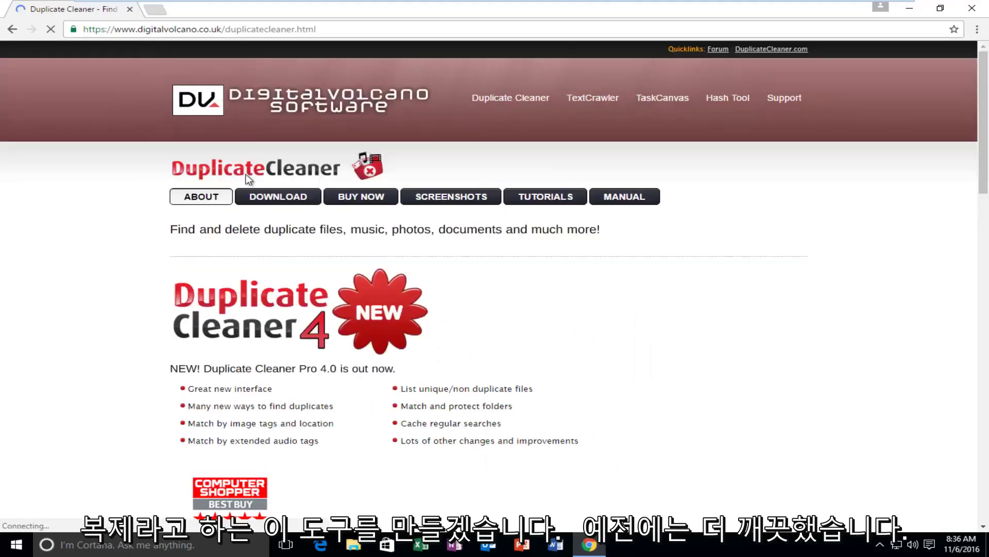
{"action": "scroll", "coordinate": [133, 219], "scroll_direction": "down", "scroll_amount": 2}
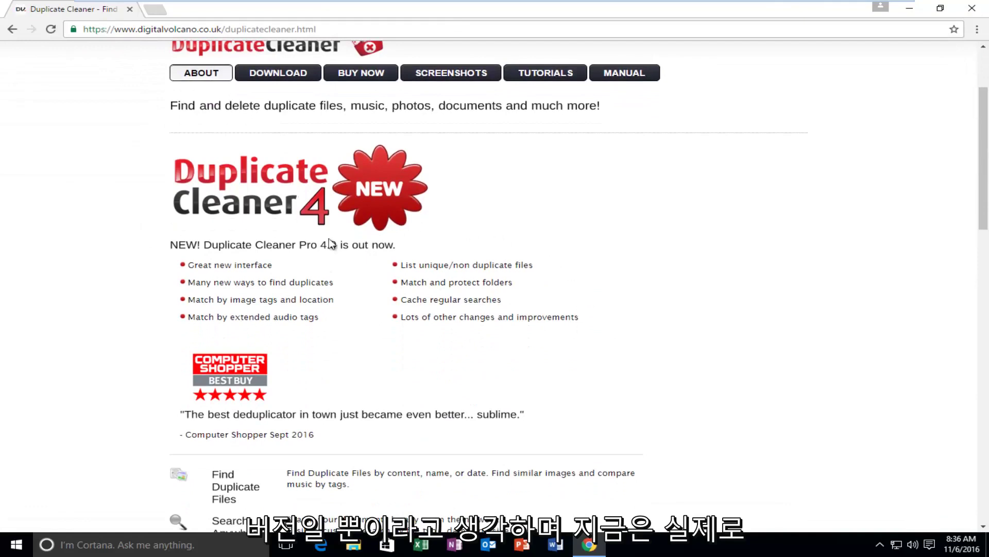
{"action": "scroll", "coordinate": [155, 265], "scroll_direction": "up", "scroll_amount": 2}
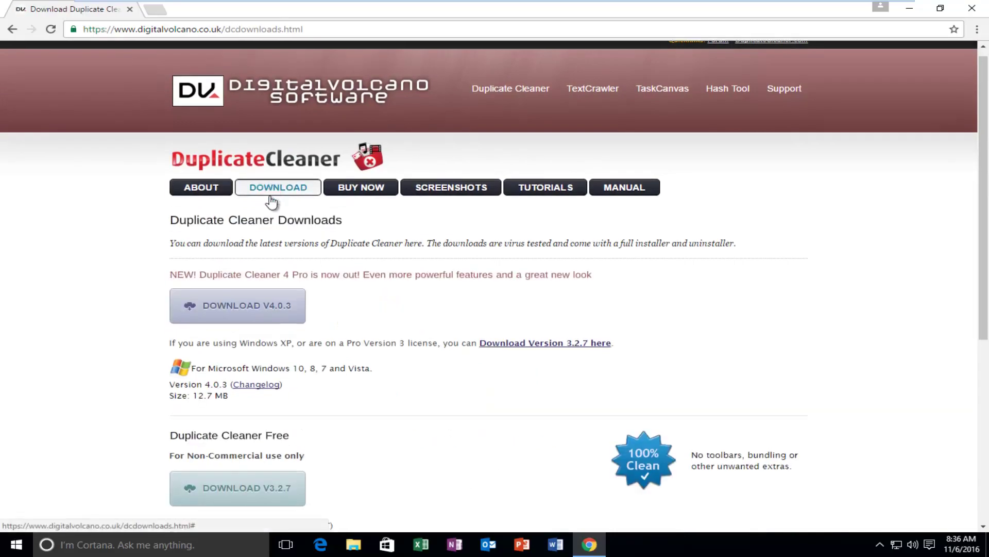
{"action": "scroll", "coordinate": [271, 199], "scroll_direction": "down", "scroll_amount": 1}
{"action": "scroll", "coordinate": [270, 195], "scroll_direction": "down", "scroll_amount": 1}
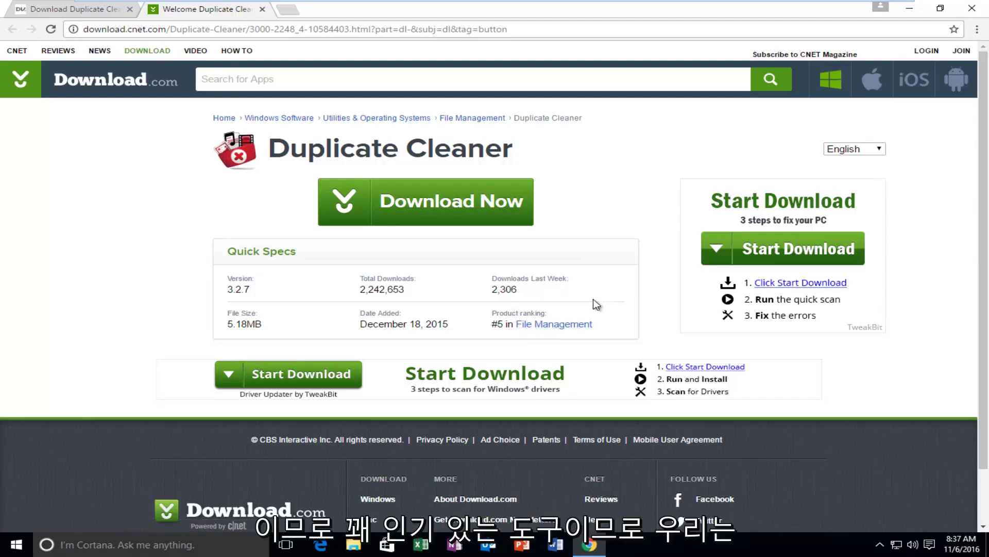
- Download DuplicateCleaner_setup.exe (version 3.2.7) from the Download.com page
{"action": "left_click", "coordinate": [395, 203]}
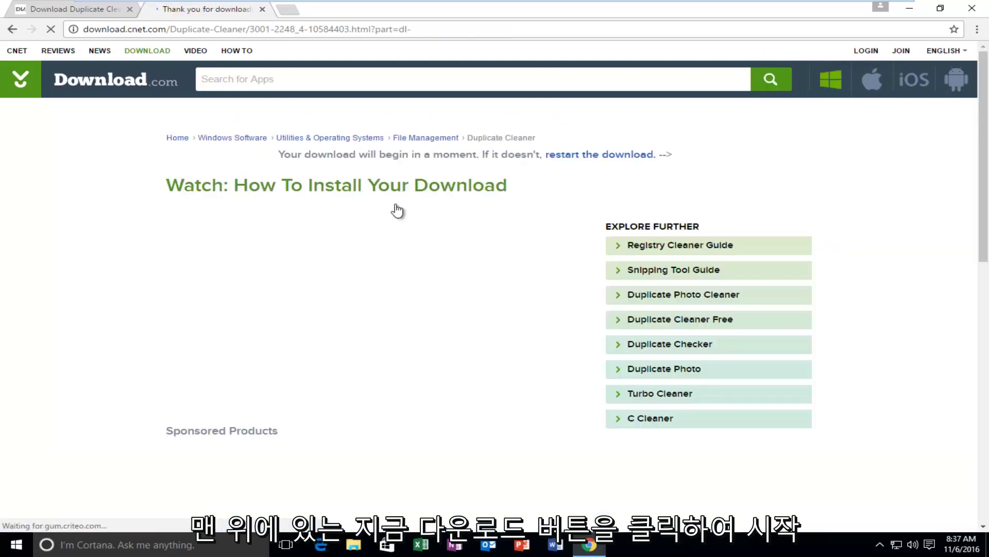
{"action": "scroll", "coordinate": [396, 207], "scroll_direction": "down", "scroll_amount": 1}
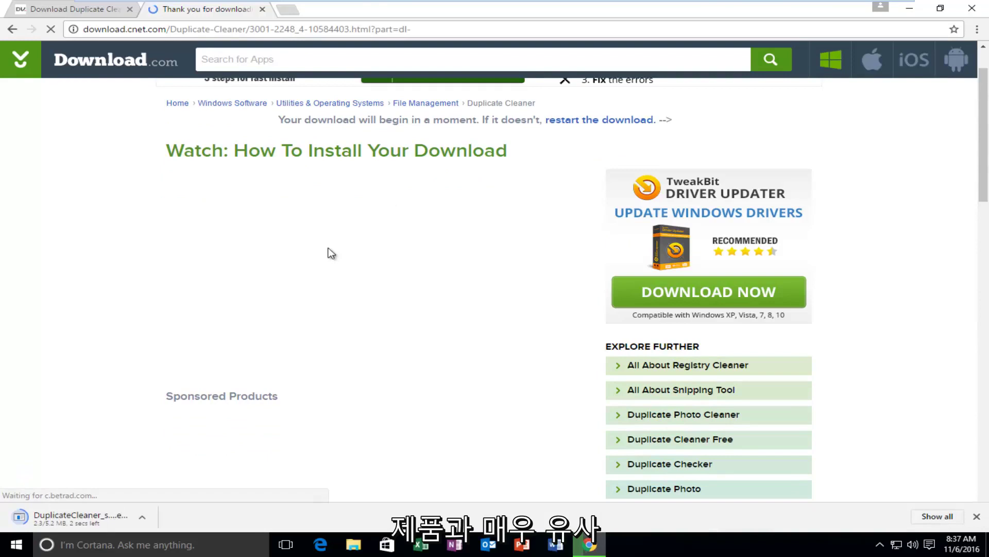
{"action": "scroll", "coordinate": [201, 356], "scroll_direction": "down", "scroll_amount": 4}
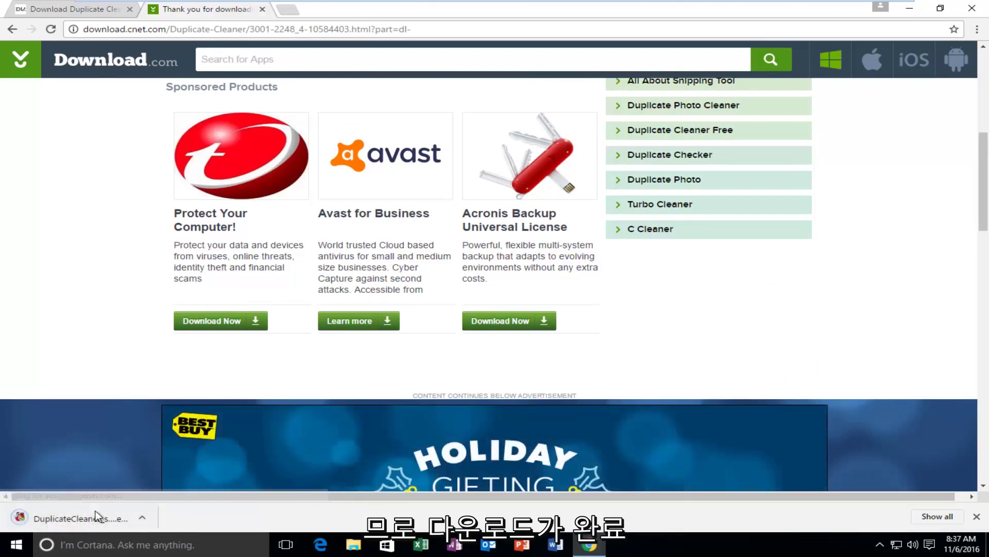
- Run DuplicateCleaner_setup.exe, approve the UAC prompt, and keep English as the installer language
{"action": "left_click", "coordinate": [64, 517]}
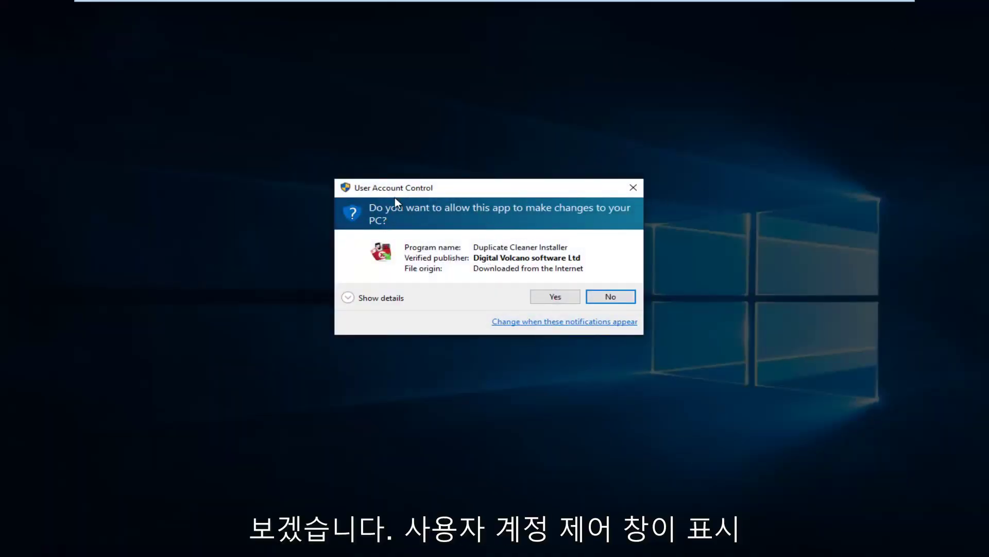
{"action": "left_click", "coordinate": [548, 296]}
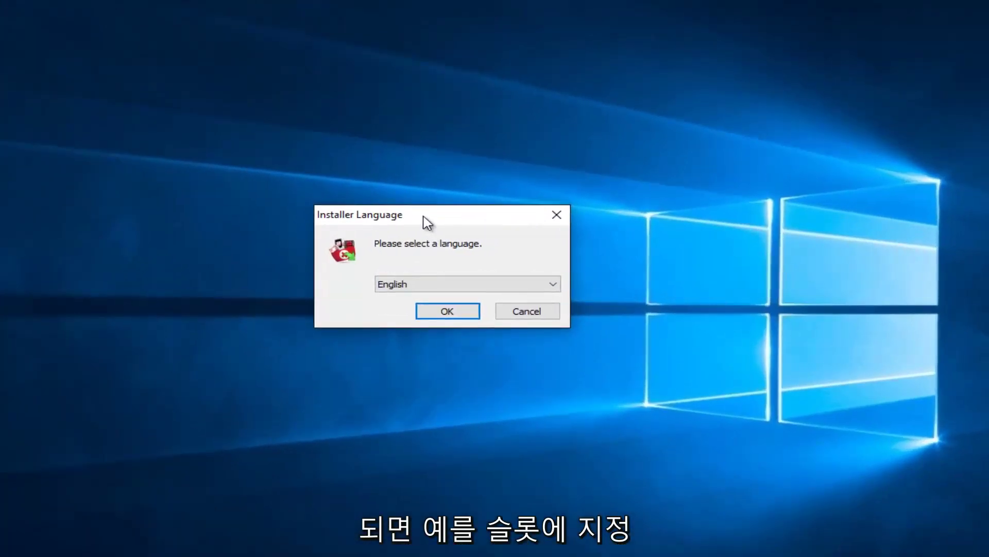
{"action": "left_click", "coordinate": [442, 284]}
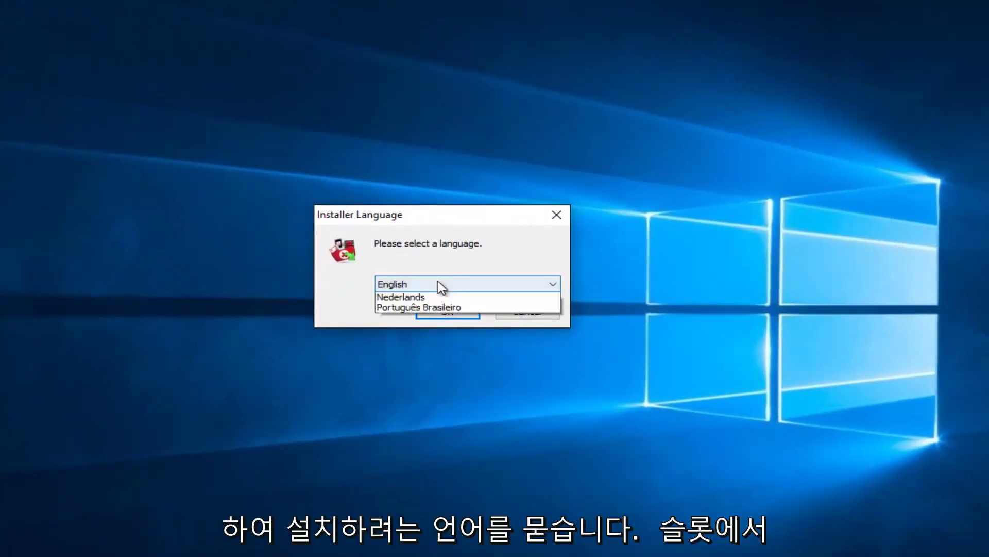
{"action": "left_click", "coordinate": [452, 248]}
{"action": "left_click", "coordinate": [425, 288]}
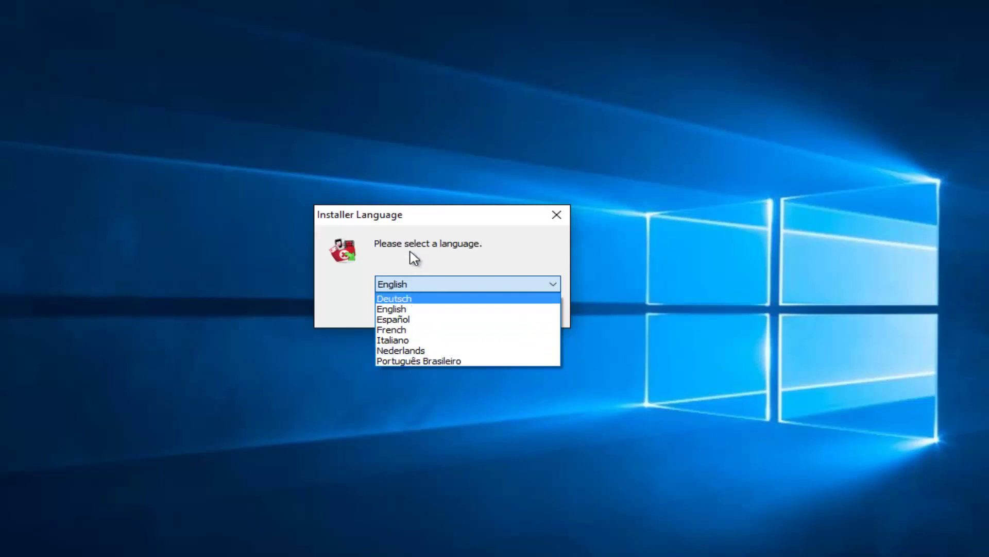
{"action": "left_click", "coordinate": [390, 309]}
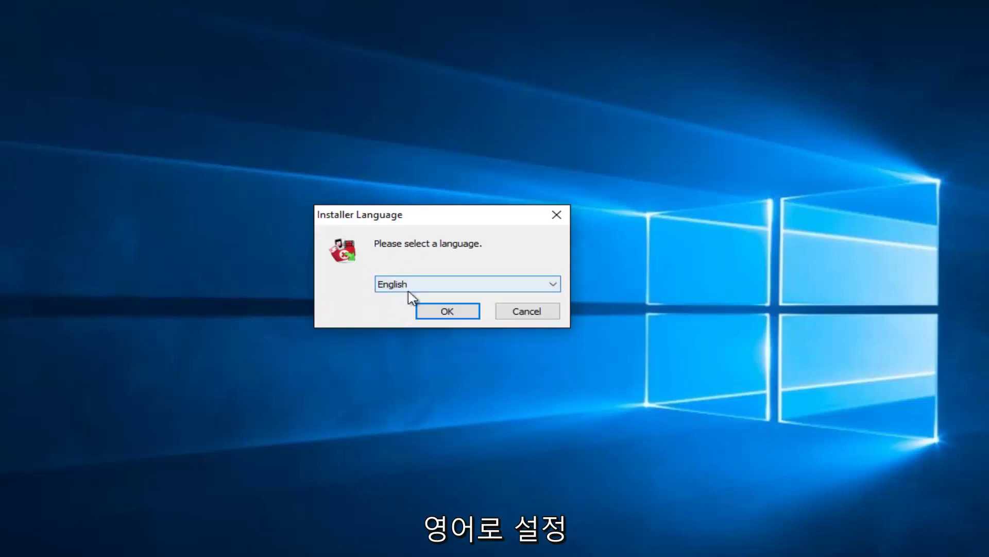
{"action": "left_click", "coordinate": [436, 316]}
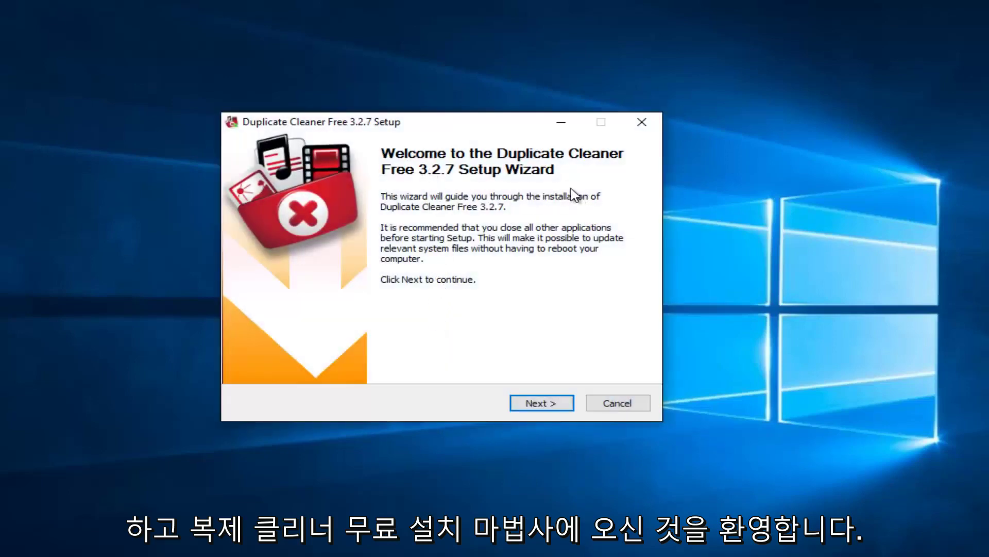
- Install with the default components into C:\Program Files\Duplicate Cleaner, skipping the welcome page at finish
{"action": "left_click", "coordinate": [535, 404]}
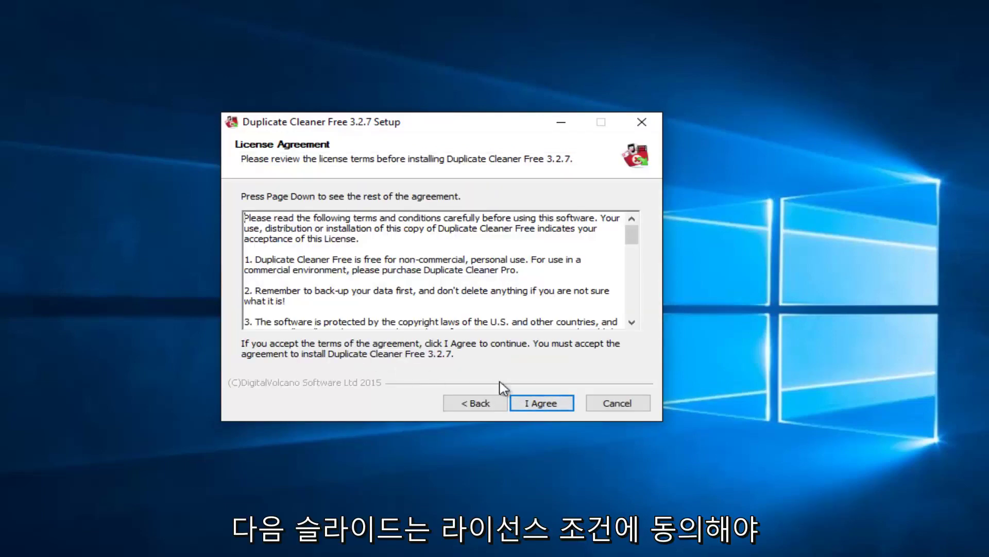
{"action": "left_click", "coordinate": [540, 406]}
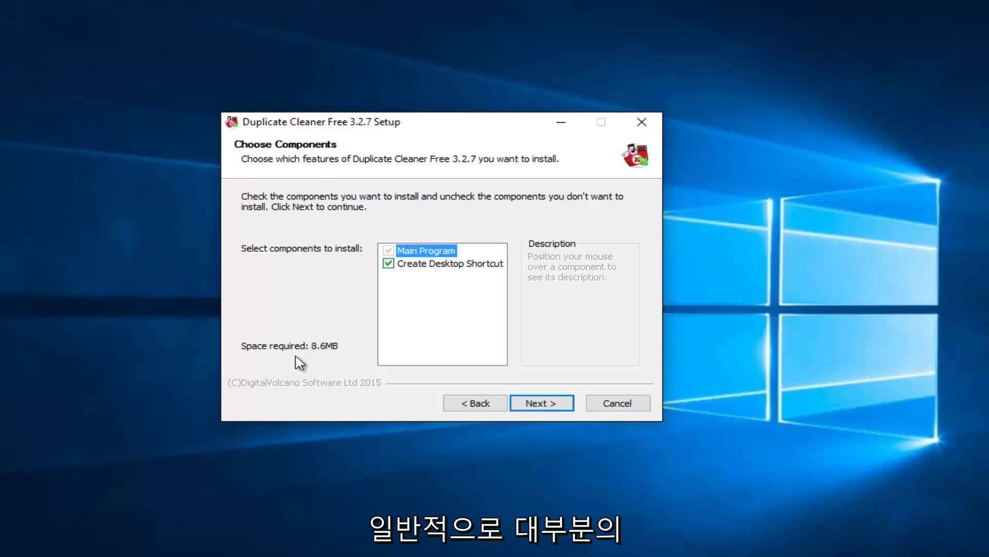
{"action": "left_click", "coordinate": [542, 402]}
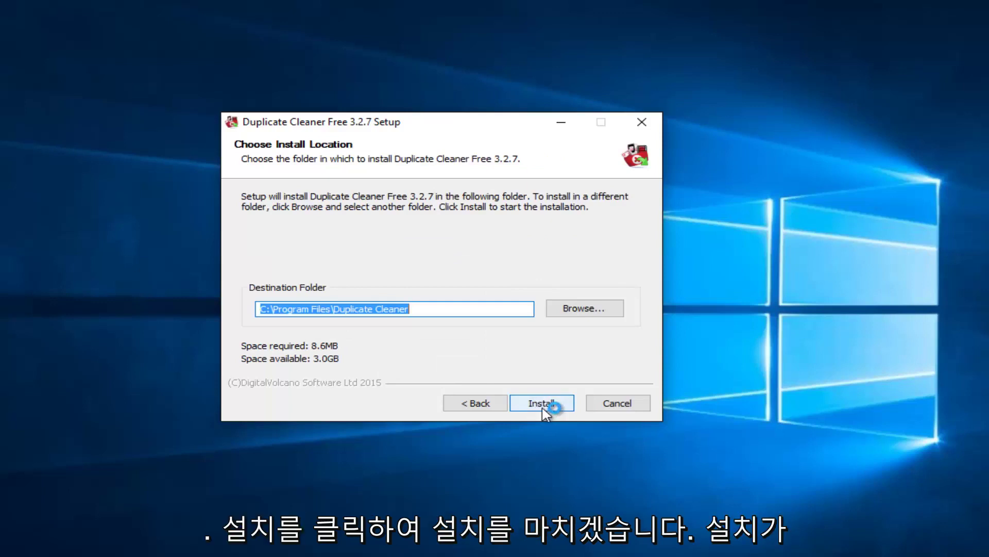
{"action": "left_click", "coordinate": [547, 410]}
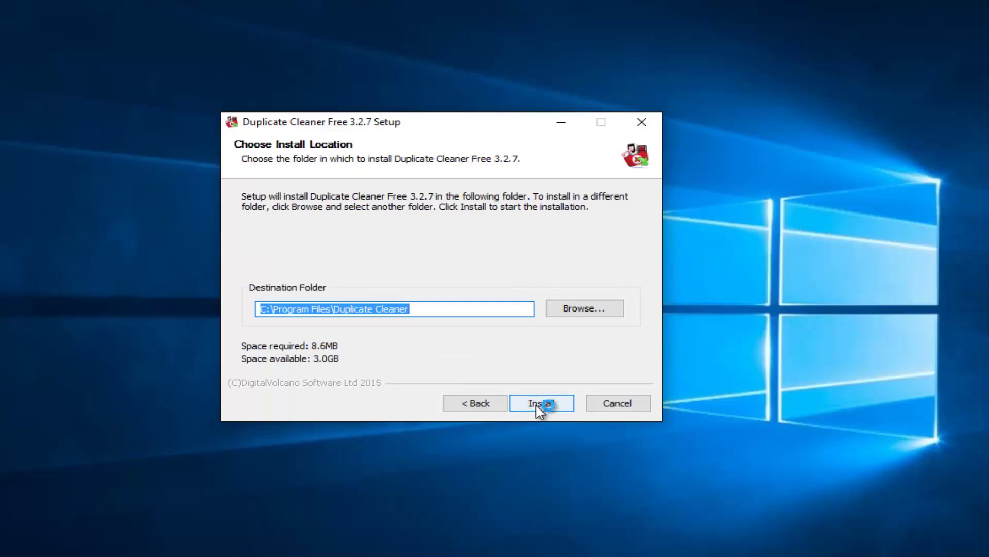
{"action": "left_click", "coordinate": [537, 406]}
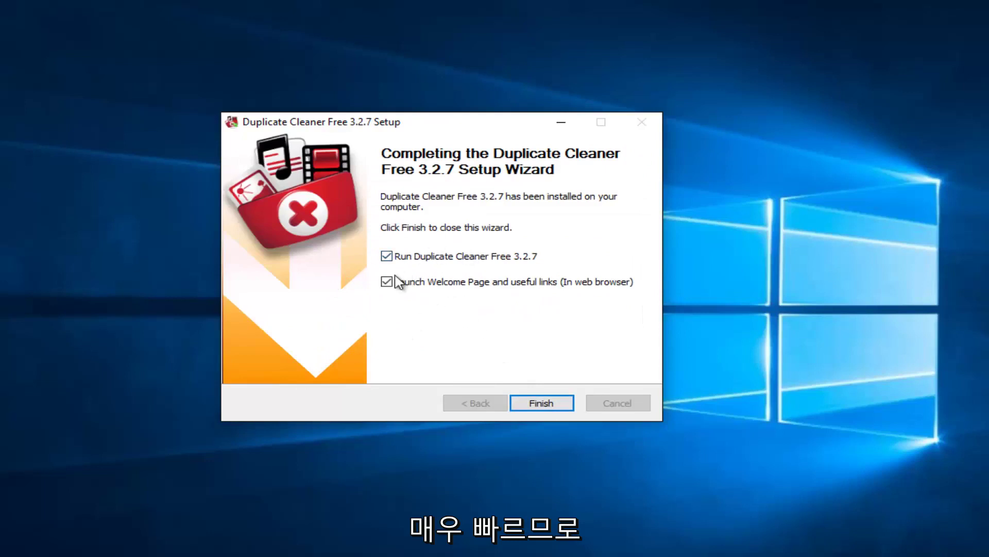
{"action": "left_click", "coordinate": [388, 282]}
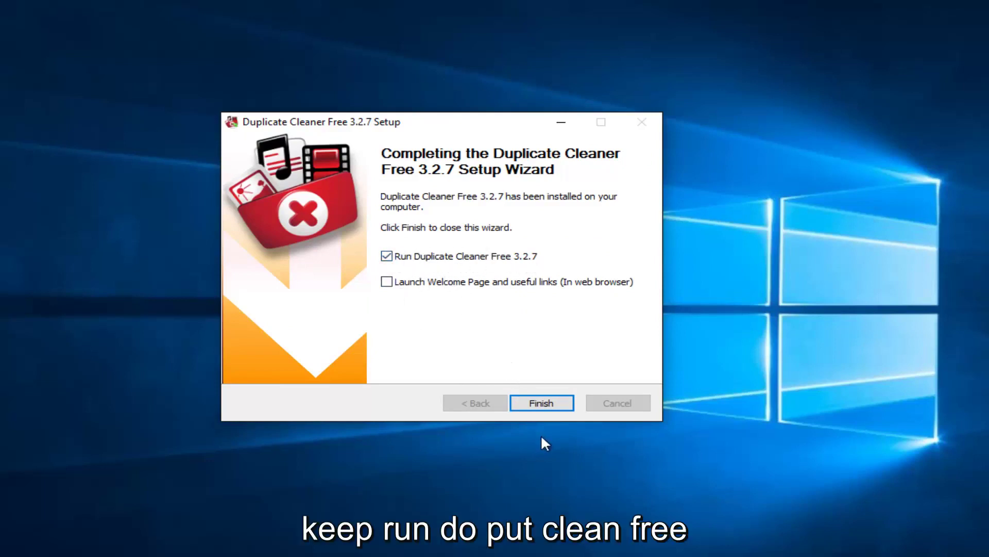
{"action": "left_click", "coordinate": [531, 405]}
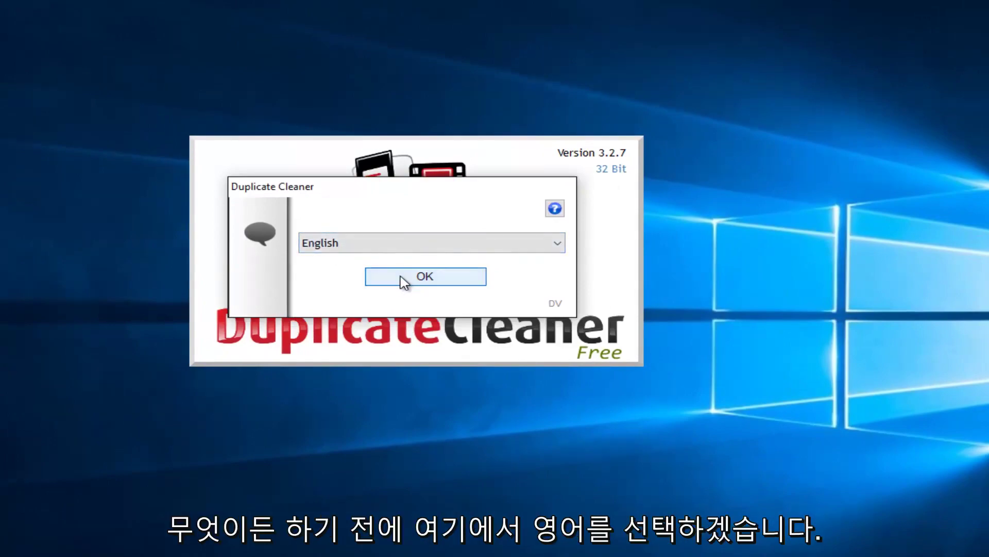
- Accept English in the first-run language prompt to reach the main window
{"action": "left_click", "coordinate": [404, 281]}
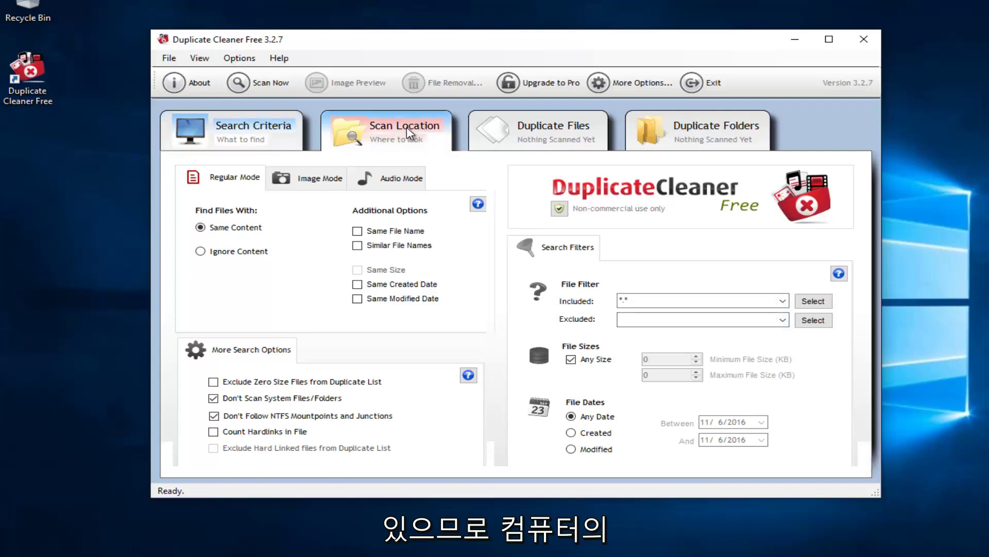
- Preview the empty Duplicate Files and Duplicate Folders tabs, ending on Scan Location
{"action": "left_click", "coordinate": [411, 143]}
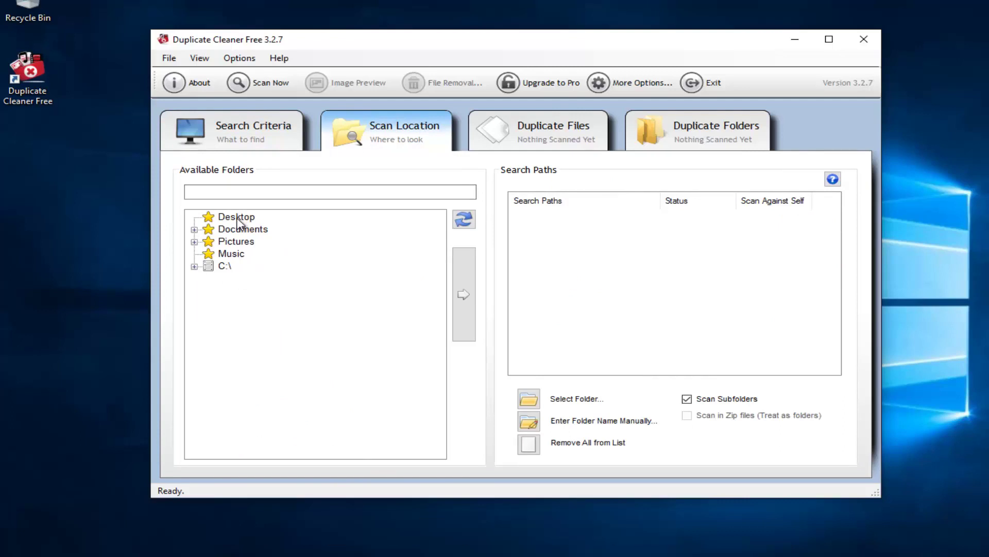
{"action": "left_click", "coordinate": [542, 140]}
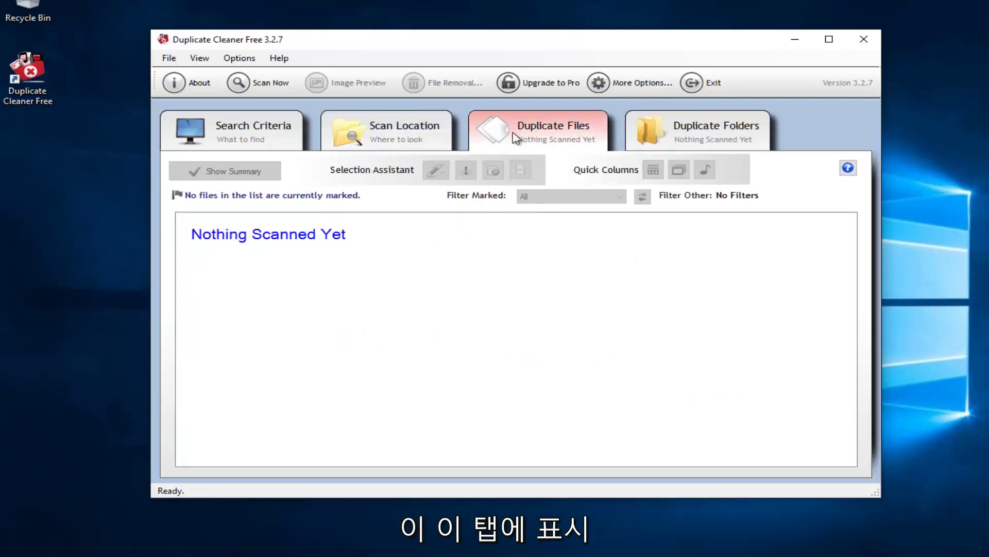
{"action": "left_click", "coordinate": [679, 129]}
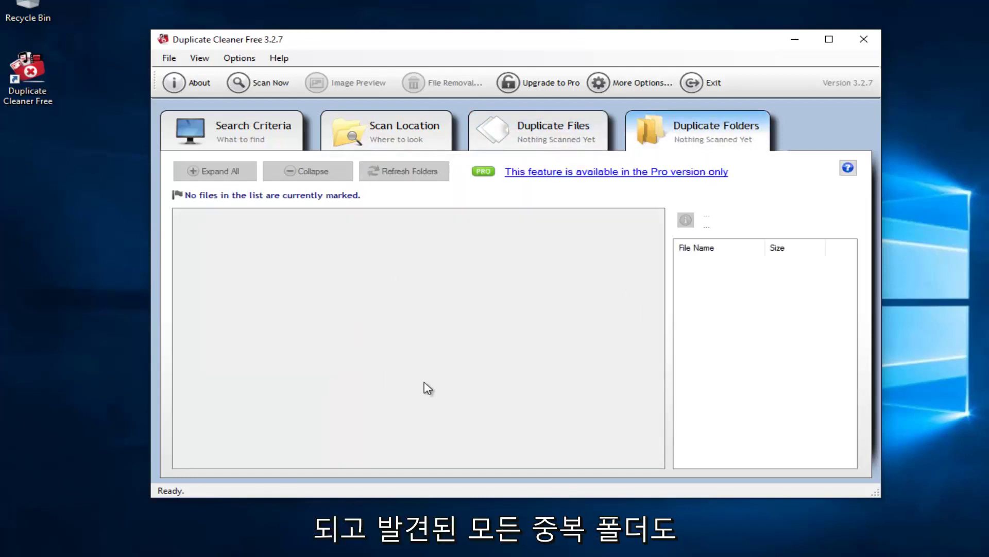
{"action": "left_click", "coordinate": [560, 128]}
{"action": "left_click", "coordinate": [693, 128]}
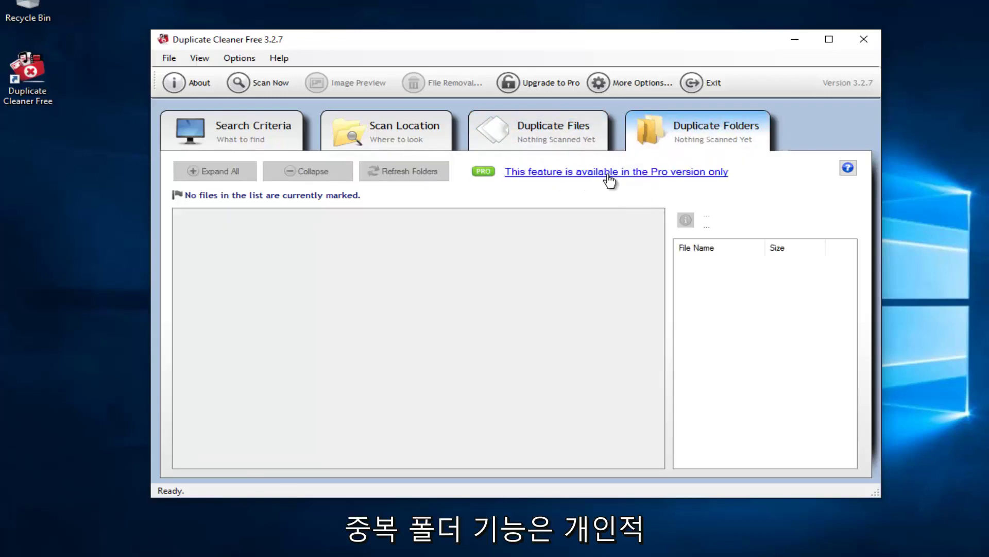
{"action": "left_click", "coordinate": [589, 135]}
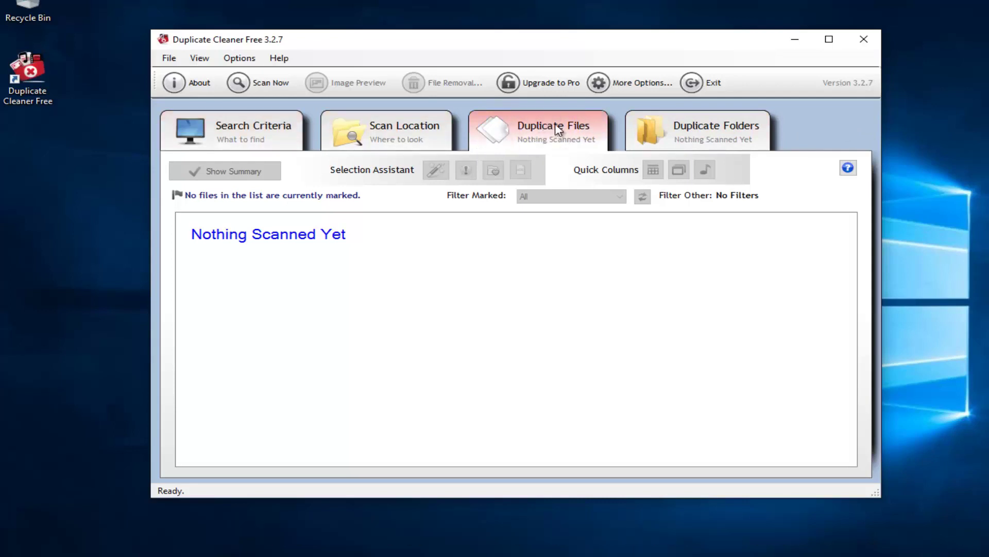
{"action": "left_click", "coordinate": [355, 135]}
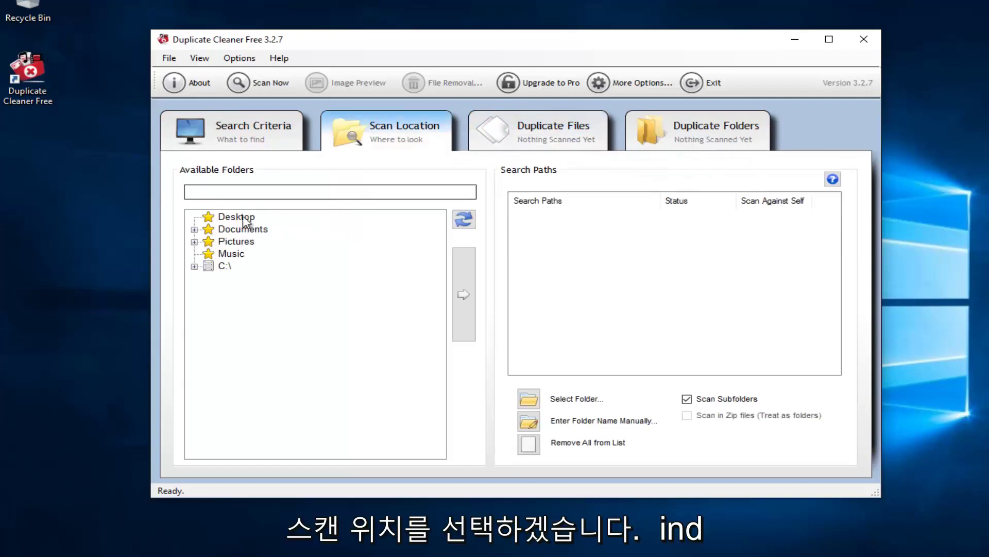
- Select Documents in Available Folders and add it to the Search Paths list
{"action": "left_click", "coordinate": [195, 230]}
{"action": "left_click", "coordinate": [194, 230]}
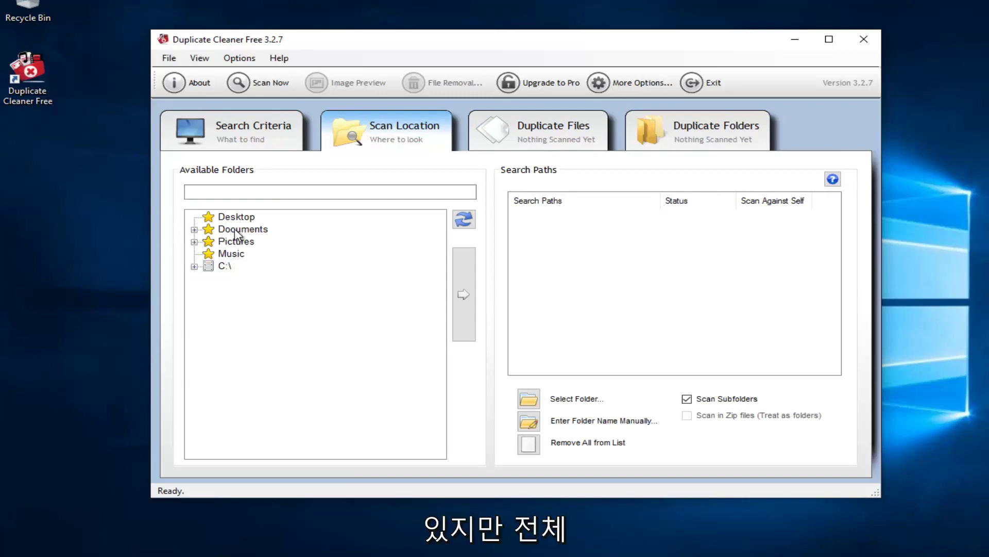
{"action": "left_click", "coordinate": [238, 229]}
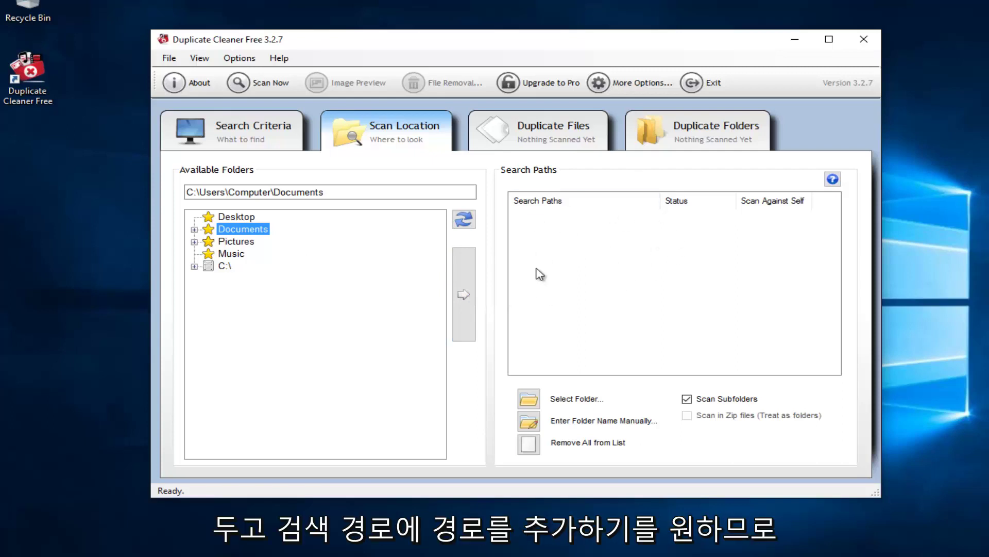
{"action": "left_click", "coordinate": [464, 292]}
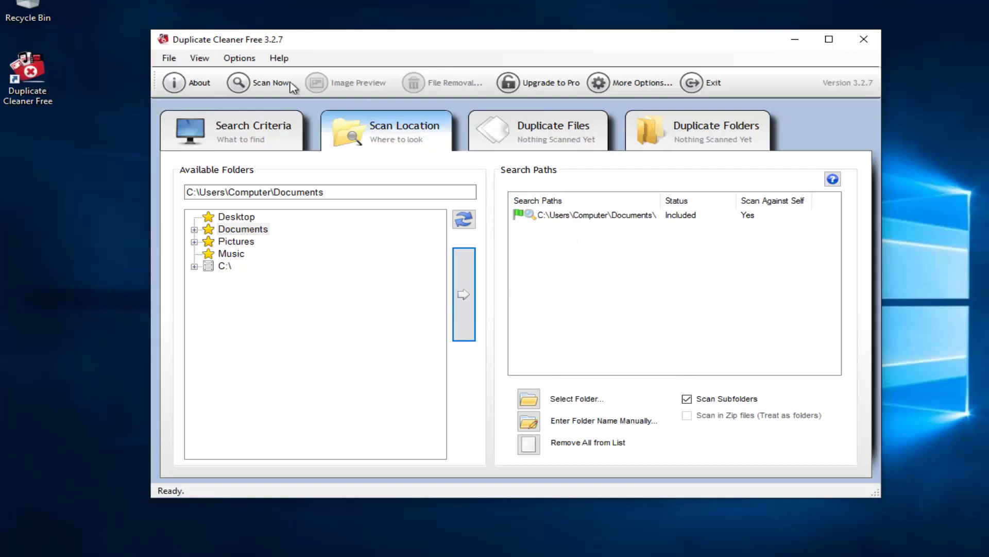
- Scan Documents, dismiss the Scan Complete summary, and shift the window slightly right
{"action": "left_click", "coordinate": [247, 82]}
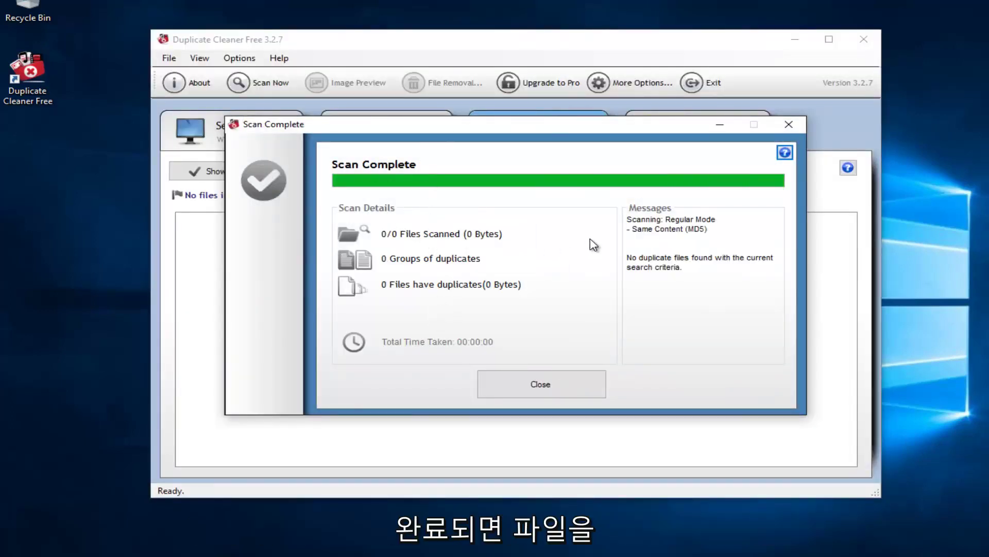
{"action": "left_click", "coordinate": [515, 384]}
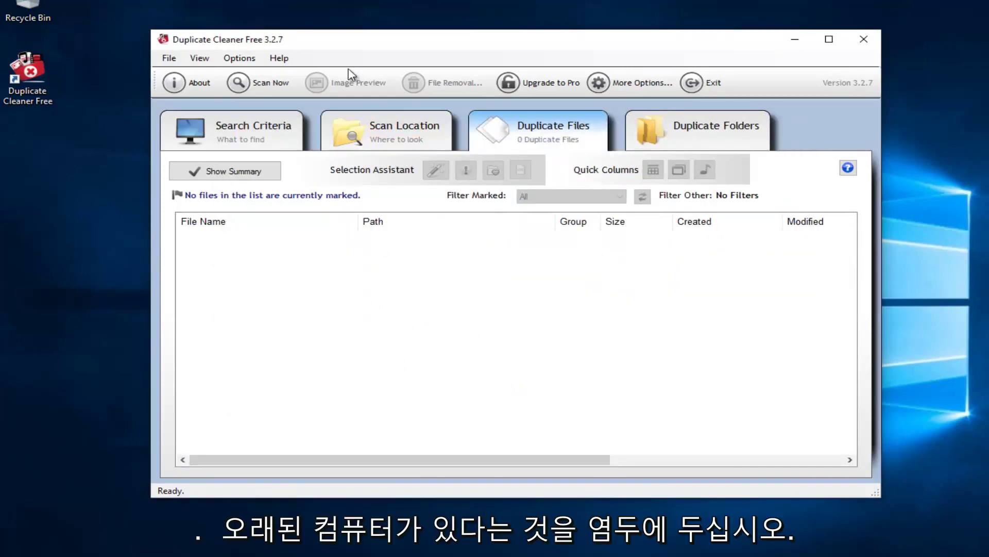
{"action": "left_click_drag", "start_coordinate": [404, 39], "coordinate": [448, 40]}
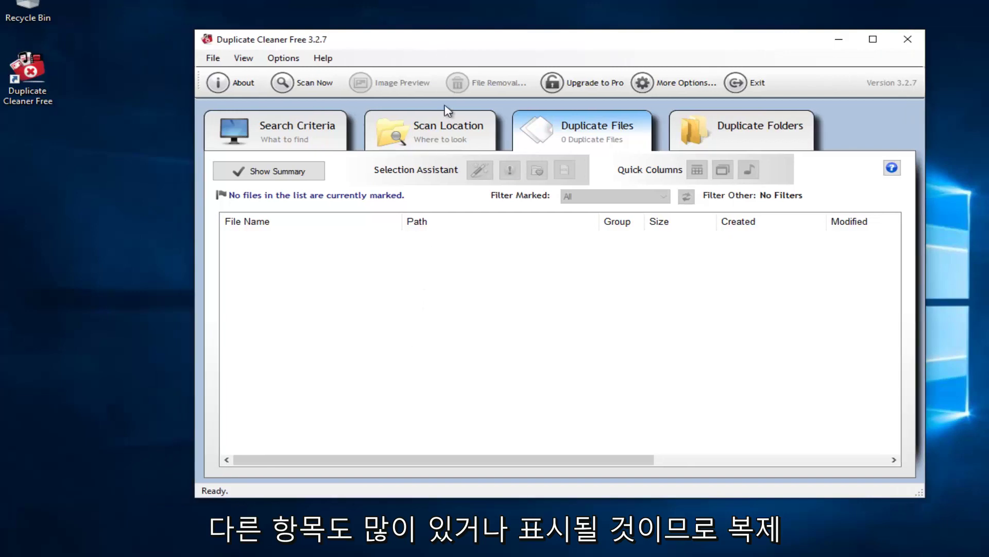